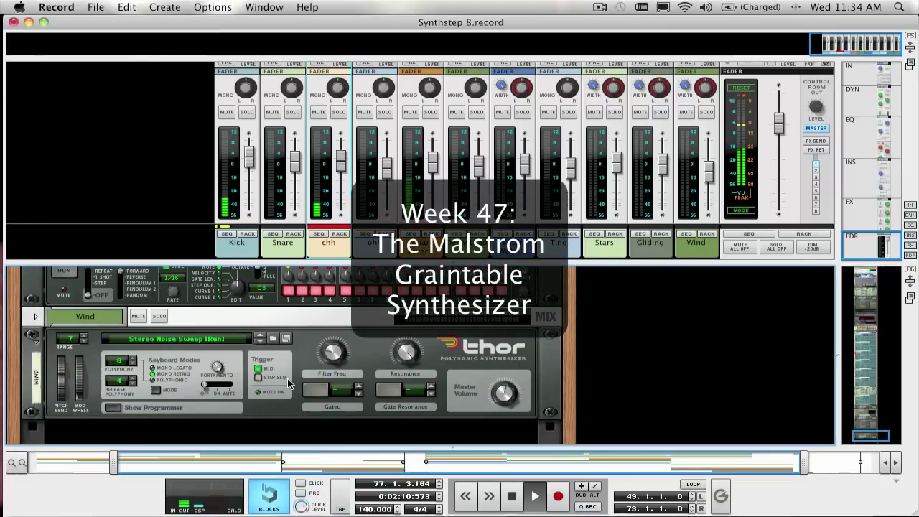
Scroll through Osc A's graintables to land on FX: Drip.
{"action": "scroll", "coordinate": [288, 384], "scroll_direction": "up", "scroll_amount": 10}
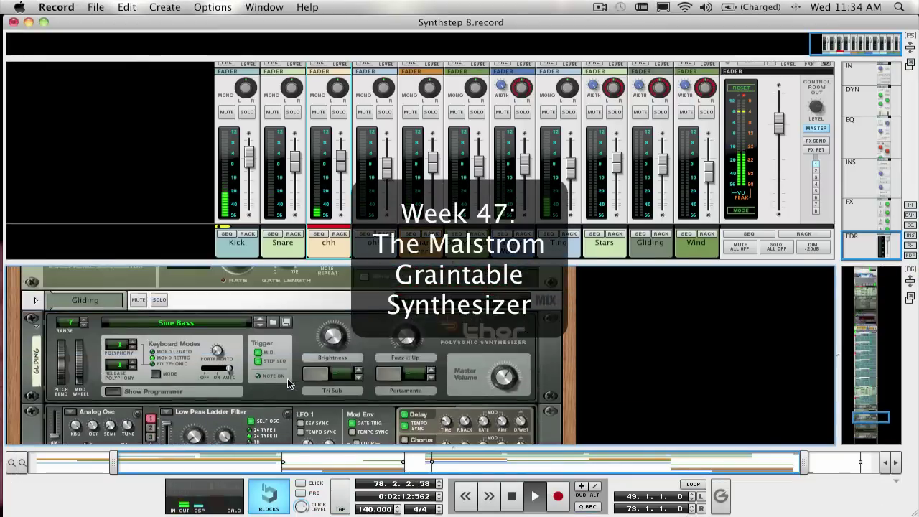
{"action": "scroll", "coordinate": [287, 383], "scroll_direction": "up", "scroll_amount": 10}
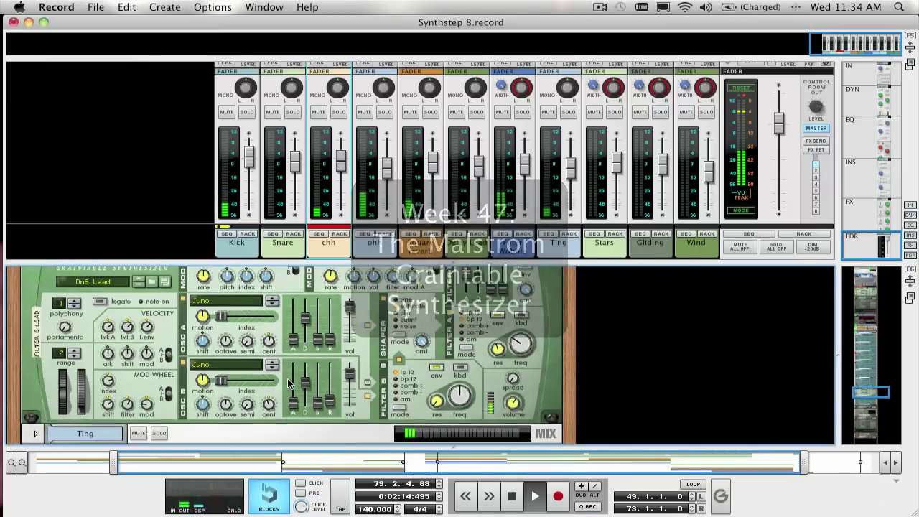
{"action": "scroll", "coordinate": [288, 383], "scroll_direction": "up", "scroll_amount": 10}
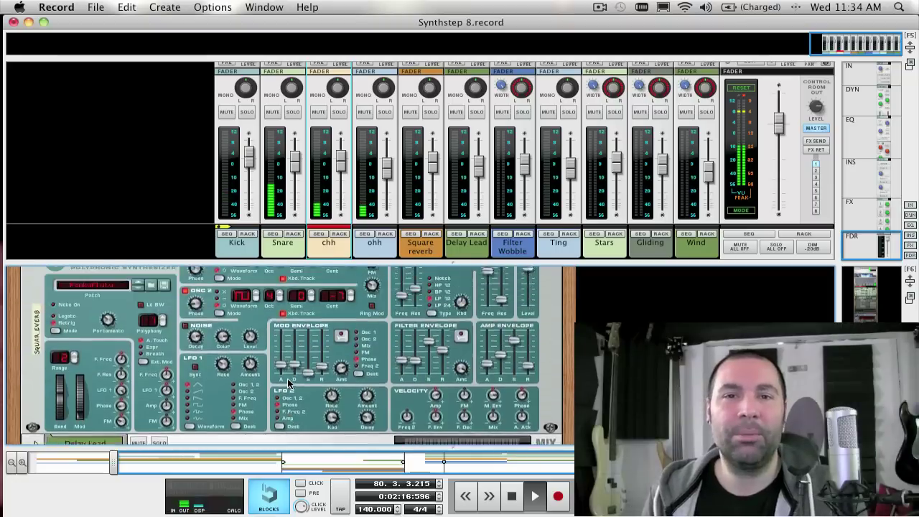
{"action": "scroll", "coordinate": [289, 383], "scroll_direction": "up", "scroll_amount": 10}
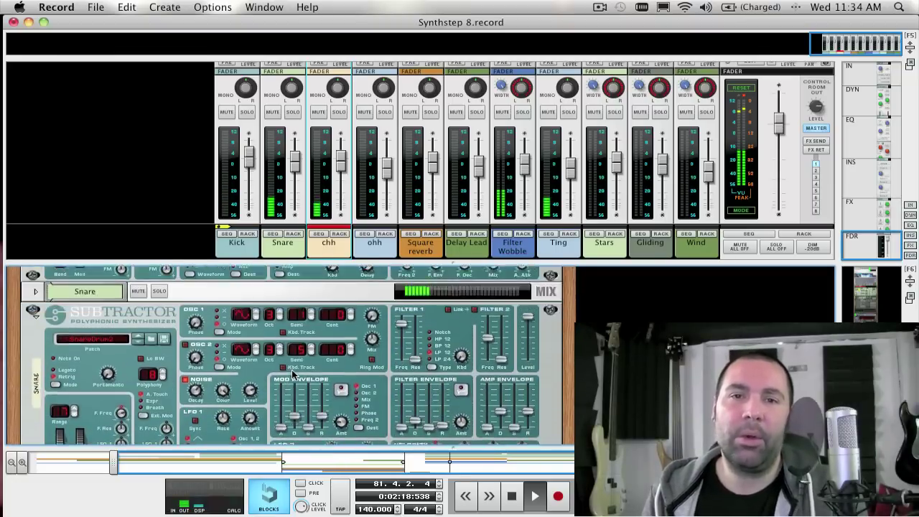
{"action": "scroll", "coordinate": [291, 374], "scroll_direction": "up", "scroll_amount": 10}
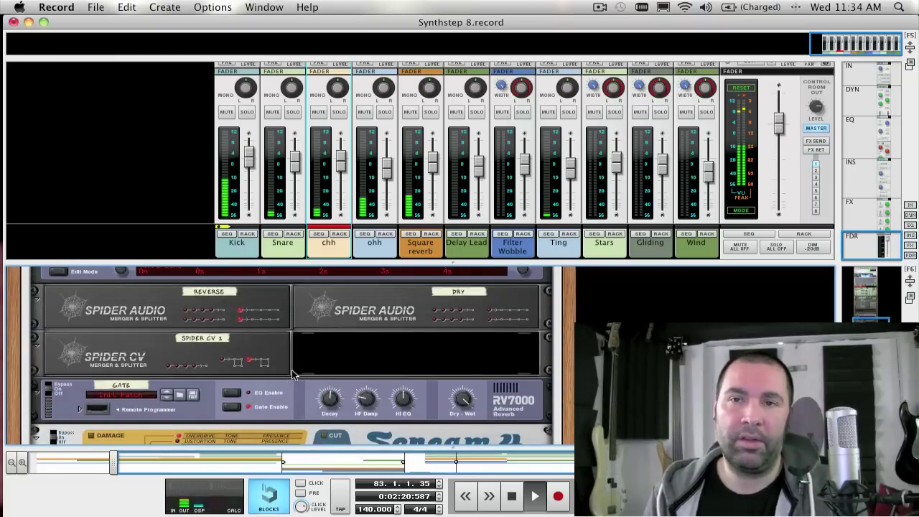
{"action": "scroll", "coordinate": [292, 374], "scroll_direction": "up", "scroll_amount": 10}
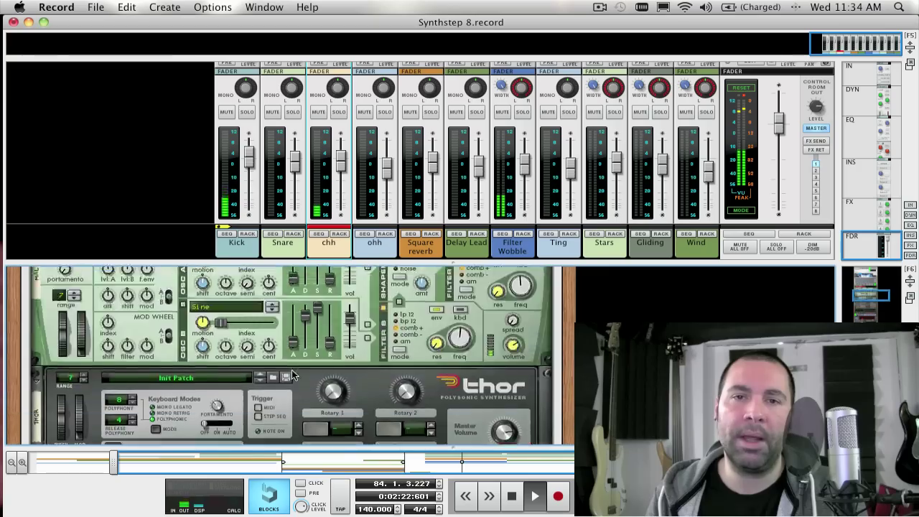
{"action": "scroll", "coordinate": [292, 374], "scroll_direction": "up", "scroll_amount": 10}
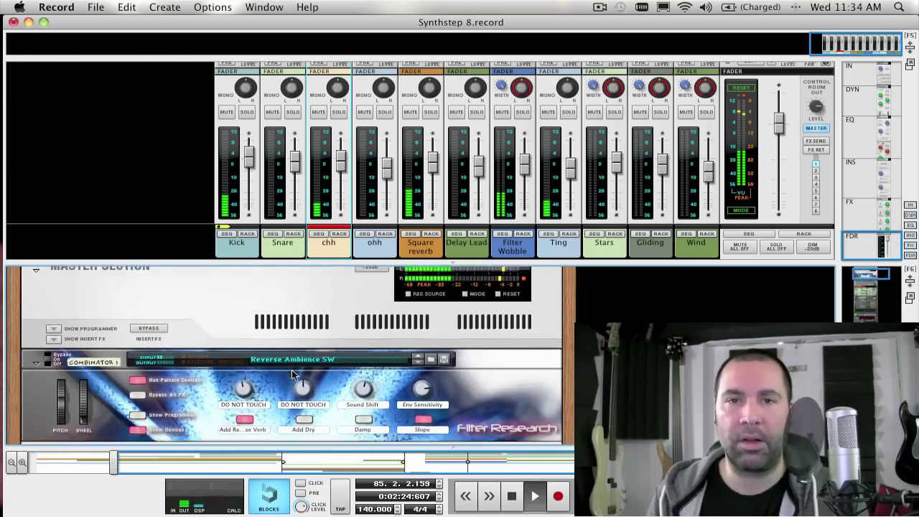
{"action": "scroll", "coordinate": [292, 374], "scroll_direction": "down", "scroll_amount": 10}
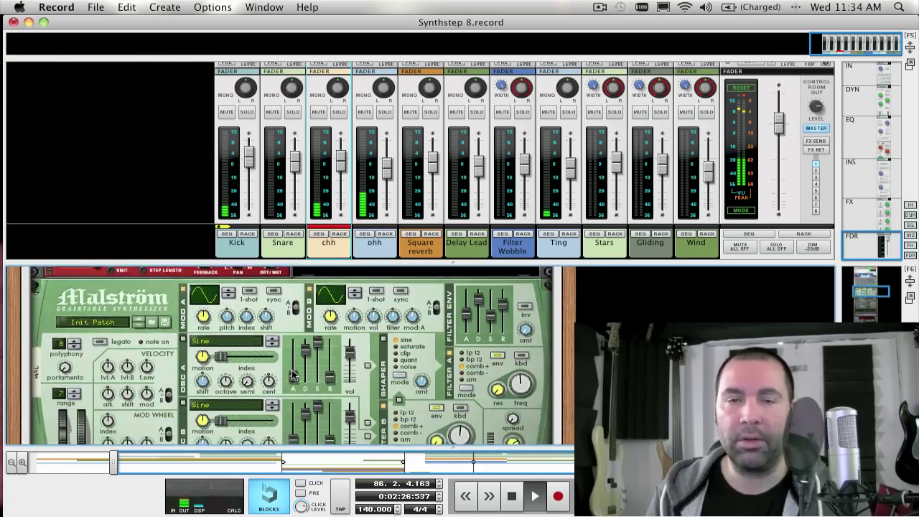
{"action": "scroll", "coordinate": [291, 373], "scroll_direction": "down", "scroll_amount": 10}
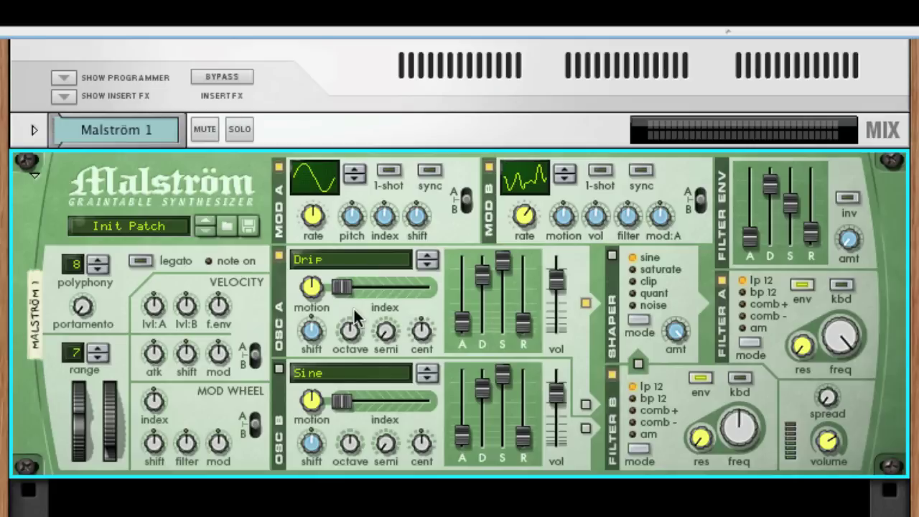
{"action": "left_click", "coordinate": [317, 253]}
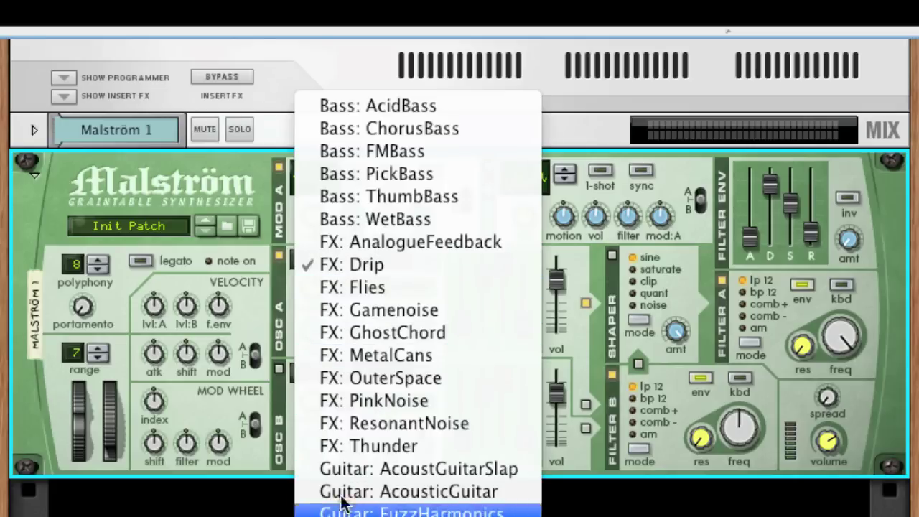
{"action": "left_click", "coordinate": [269, 290]}
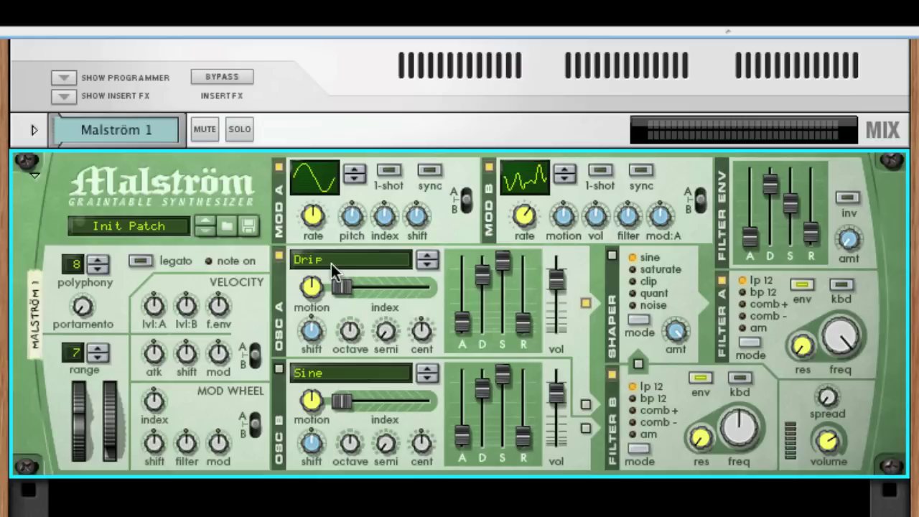
Switch Osc A to the VSWaves graintable and try motion values, leaving it around -21.
{"action": "left_click_drag", "start_coordinate": [331, 264], "coordinate": [330, 269]}
{"action": "mouse_move", "coordinate": [341, 288]}
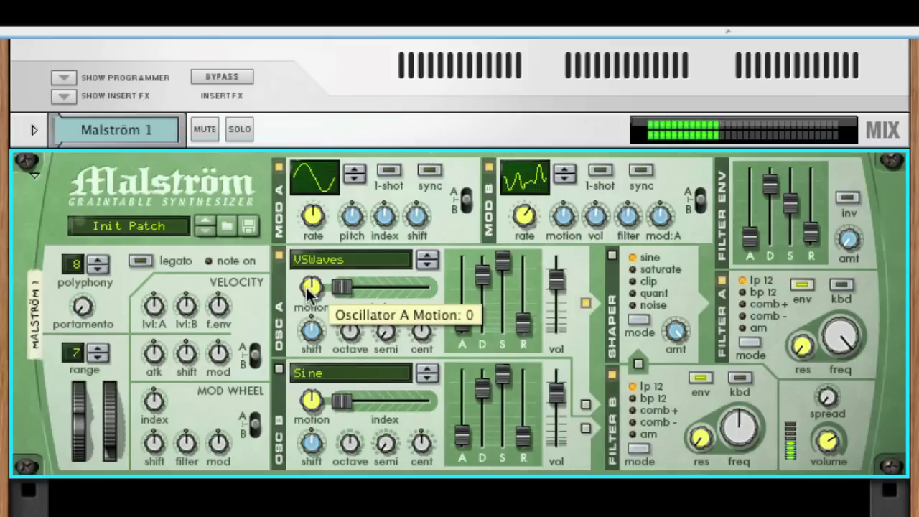
{"action": "left_click_drag", "start_coordinate": [311, 287], "coordinate": [310, 303]}
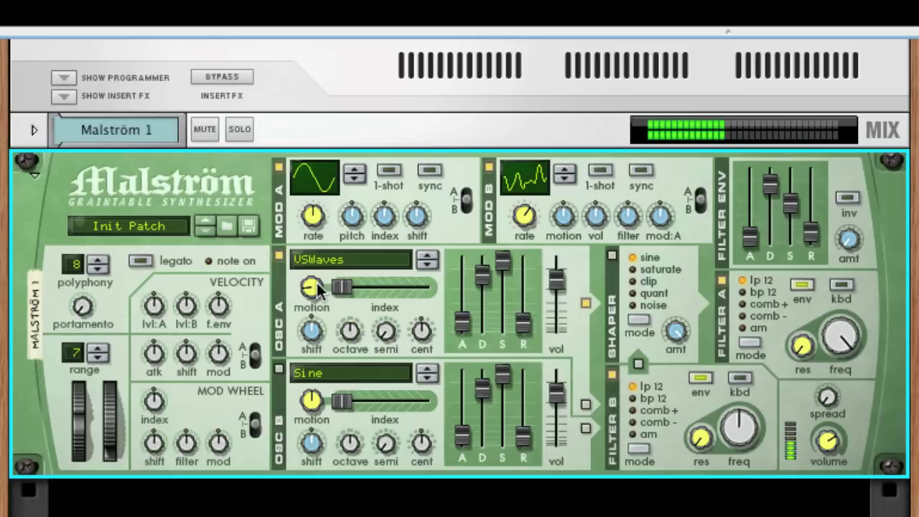
{"action": "mouse_move", "coordinate": [318, 290]}
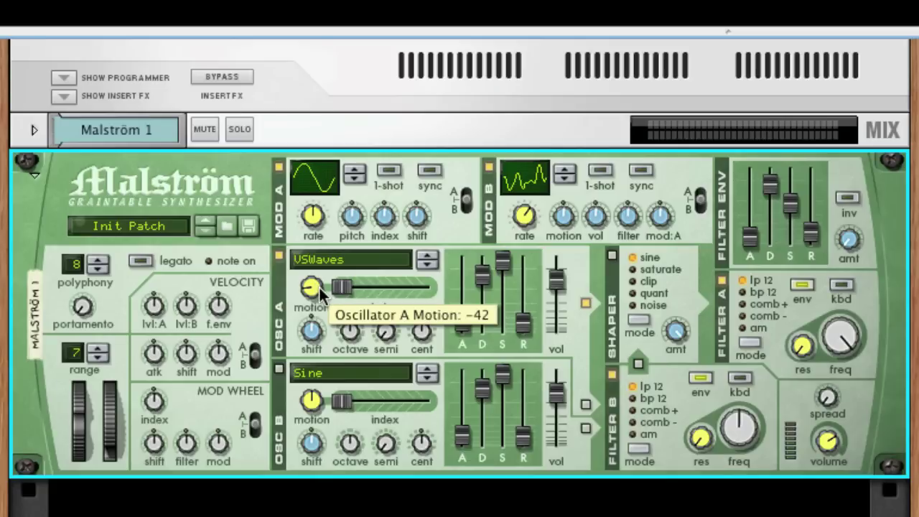
{"action": "left_click_drag", "start_coordinate": [316, 285], "coordinate": [344, 264]}
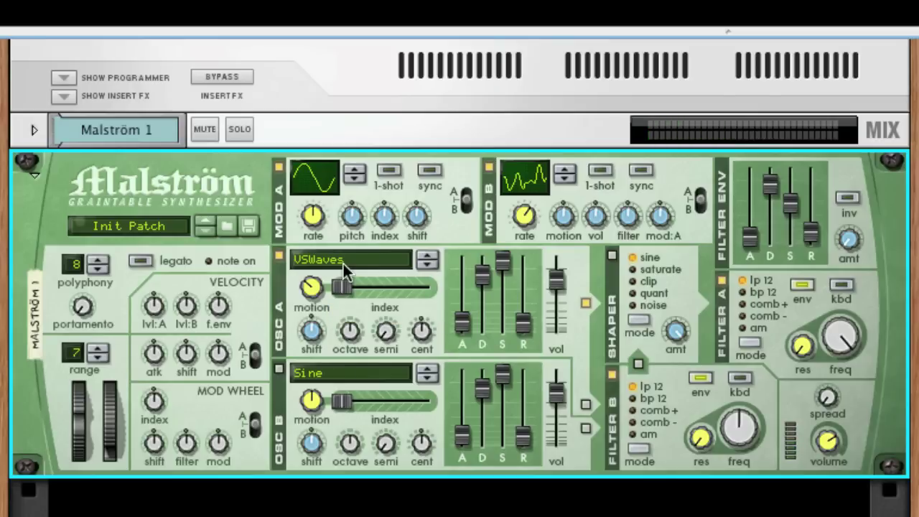
Set Osc A motion to about -36 and sweep its index between 0 and 84, ending near 69.
{"action": "left_click_drag", "start_coordinate": [312, 285], "coordinate": [313, 215]}
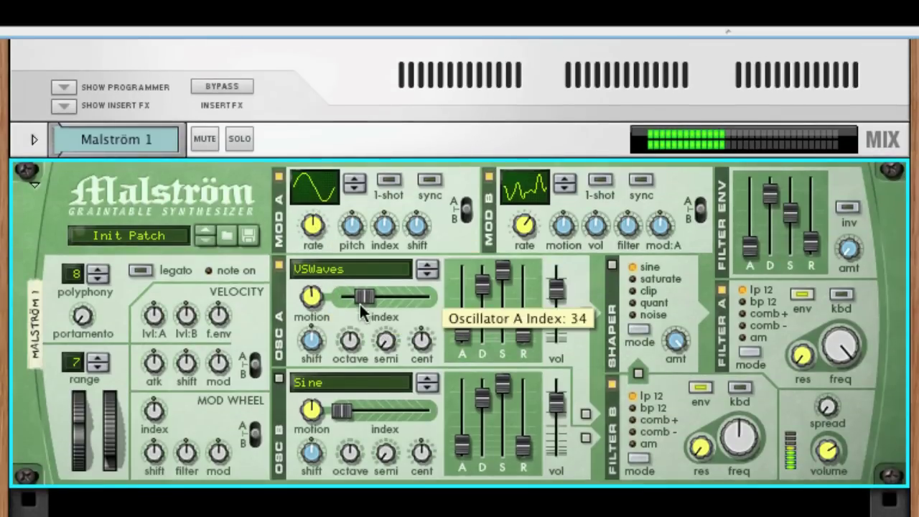
{"action": "left_click_drag", "start_coordinate": [374, 297], "coordinate": [407, 297]}
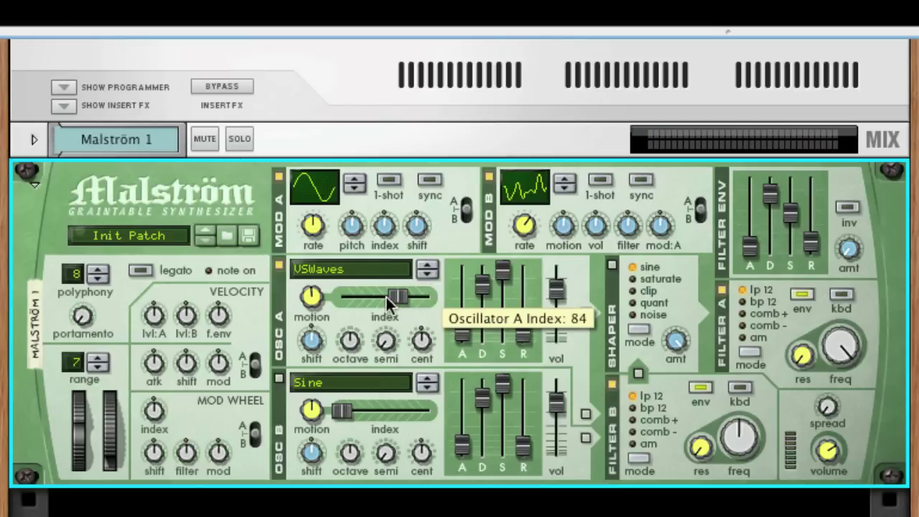
{"action": "left_click_drag", "start_coordinate": [387, 297], "coordinate": [312, 421]}
{"action": "left_click_drag", "start_coordinate": [341, 295], "coordinate": [356, 298]}
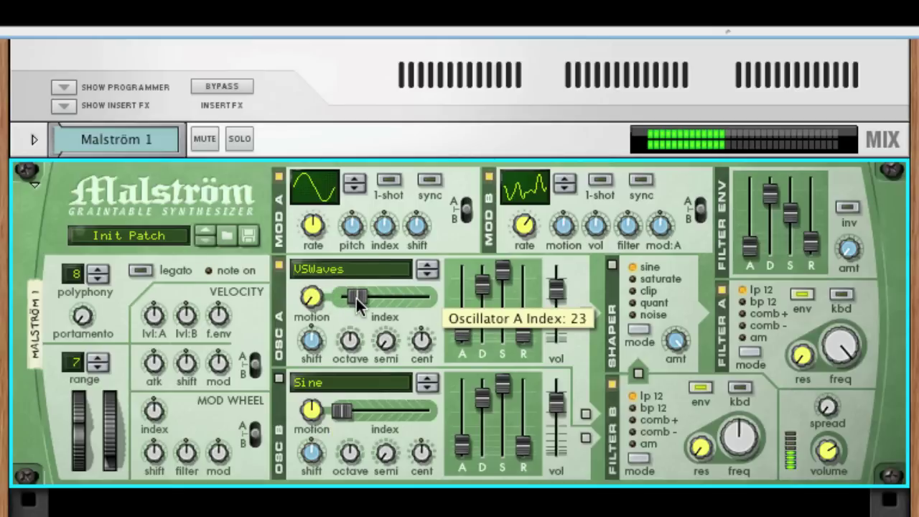
{"action": "left_click_drag", "start_coordinate": [356, 298], "coordinate": [364, 301]}
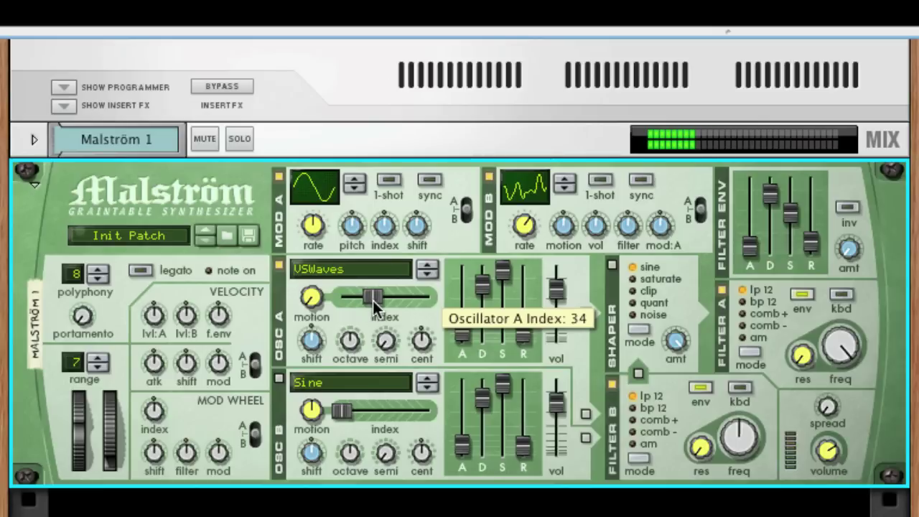
{"action": "scroll", "coordinate": [373, 300], "scroll_direction": "up", "scroll_amount": 3}
{"action": "left_click_drag", "start_coordinate": [373, 300], "coordinate": [402, 303]}
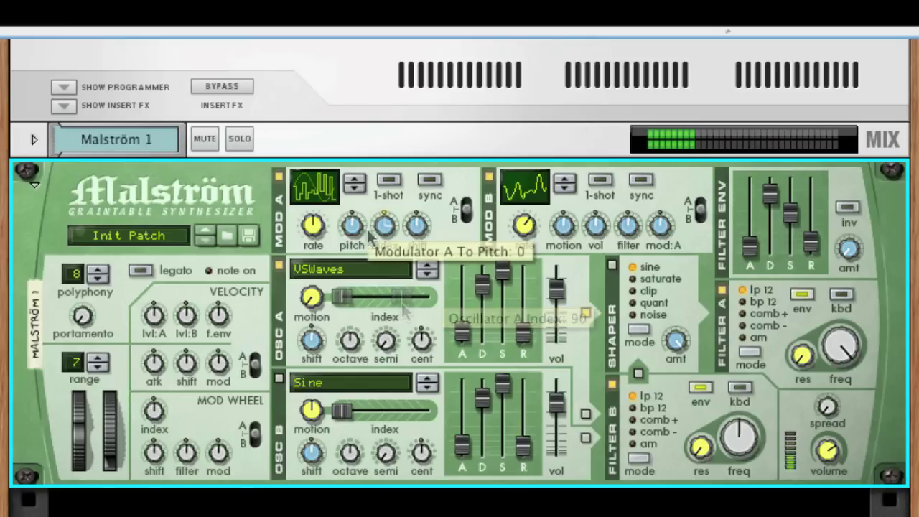
Raise Modulator A's index amount to 63 and its rate to 71.
{"action": "mouse_move", "coordinate": [392, 237]}
{"action": "left_click_drag", "start_coordinate": [392, 237], "coordinate": [390, 189]}
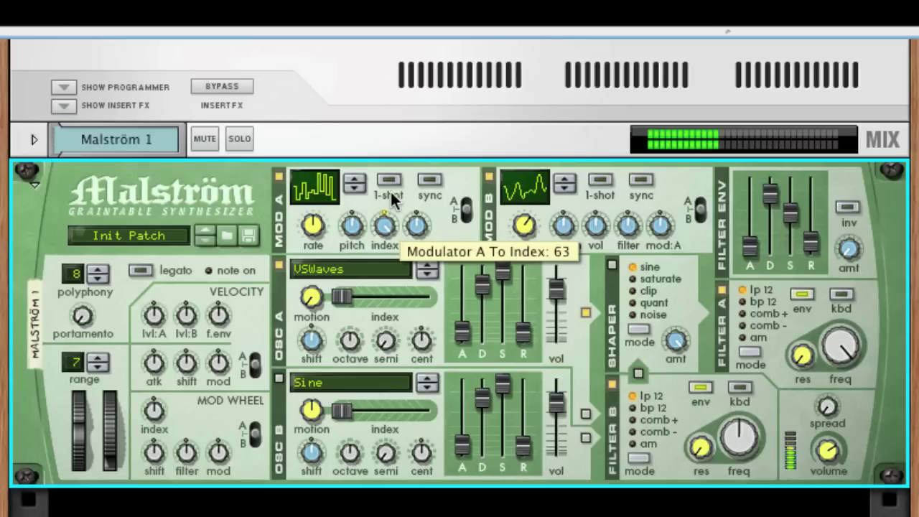
{"action": "mouse_move", "coordinate": [312, 226]}
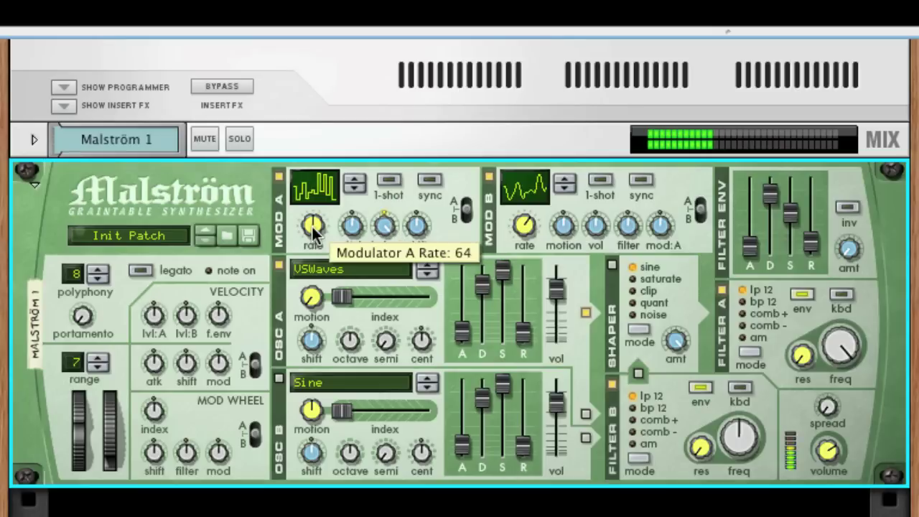
{"action": "left_click_drag", "start_coordinate": [312, 227], "coordinate": [311, 204]}
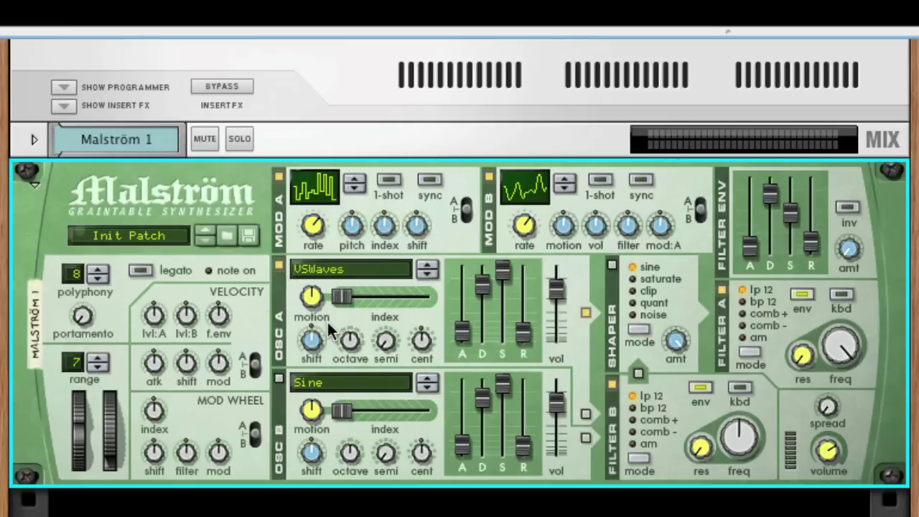
Turn Oscillator B off and give Osc A the Voice: TibetanMonks graintable.
{"action": "left_click", "coordinate": [279, 377]}
{"action": "left_click", "coordinate": [344, 270]}
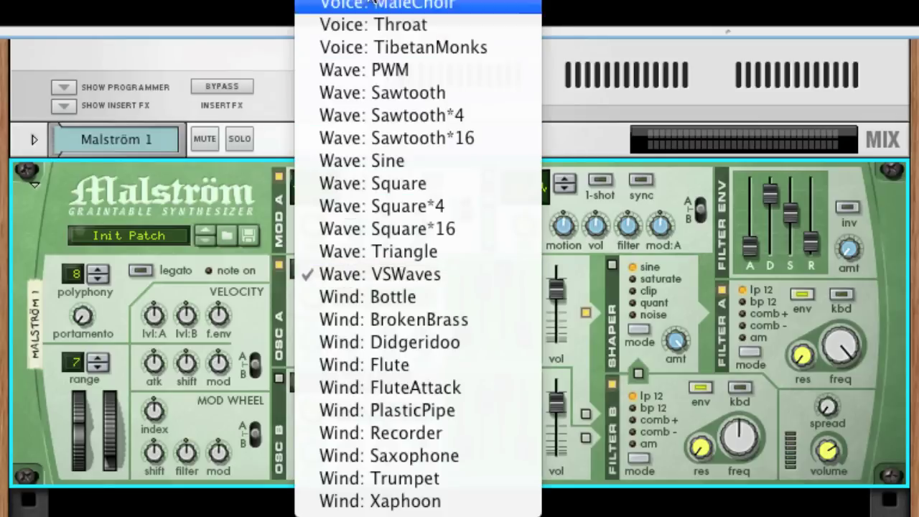
{"action": "left_click", "coordinate": [379, 46]}
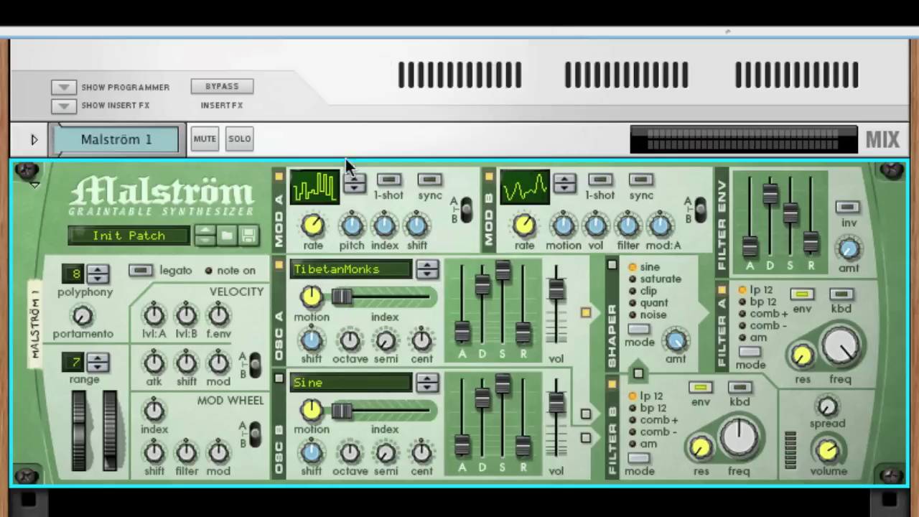
{"action": "left_click", "coordinate": [324, 273]}
{"action": "scroll", "coordinate": [324, 269], "scroll_direction": "up", "scroll_amount": 5}
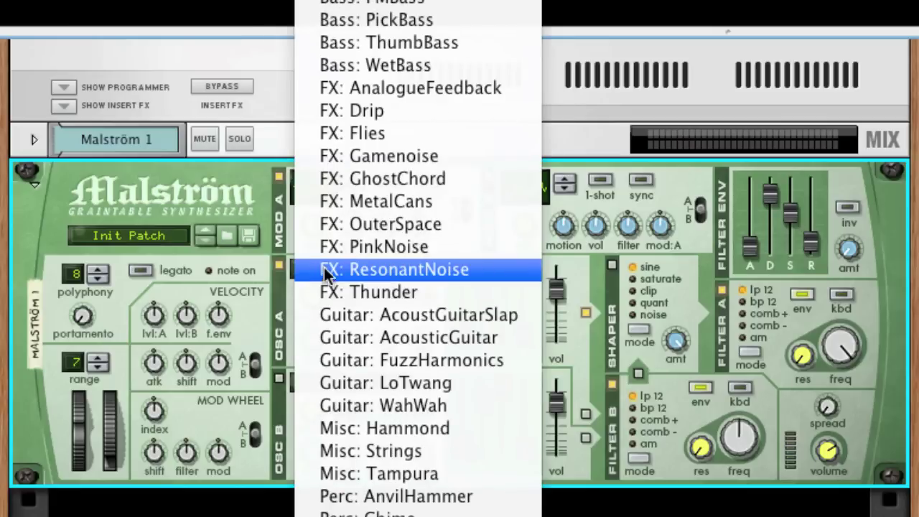
{"action": "scroll", "coordinate": [329, 511], "scroll_direction": "down", "scroll_amount": 10}
{"action": "scroll", "coordinate": [329, 503], "scroll_direction": "down", "scroll_amount": 5}
{"action": "left_click", "coordinate": [407, 385]}
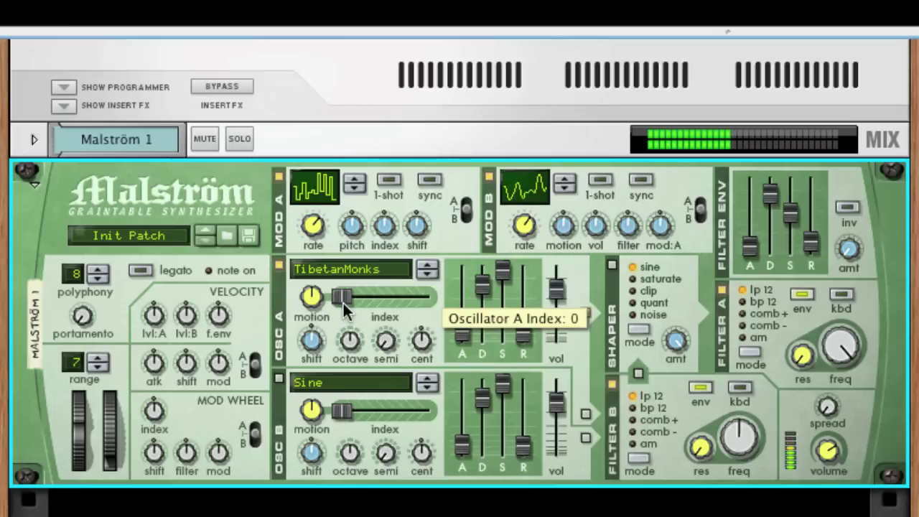
{"action": "left_click_drag", "start_coordinate": [343, 303], "coordinate": [382, 305]}
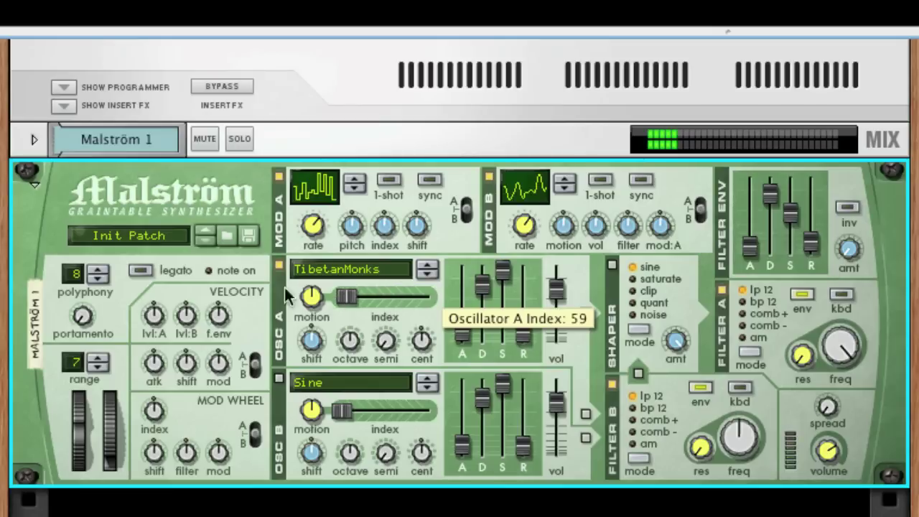
{"action": "left_click_drag", "start_coordinate": [416, 285], "coordinate": [342, 294]}
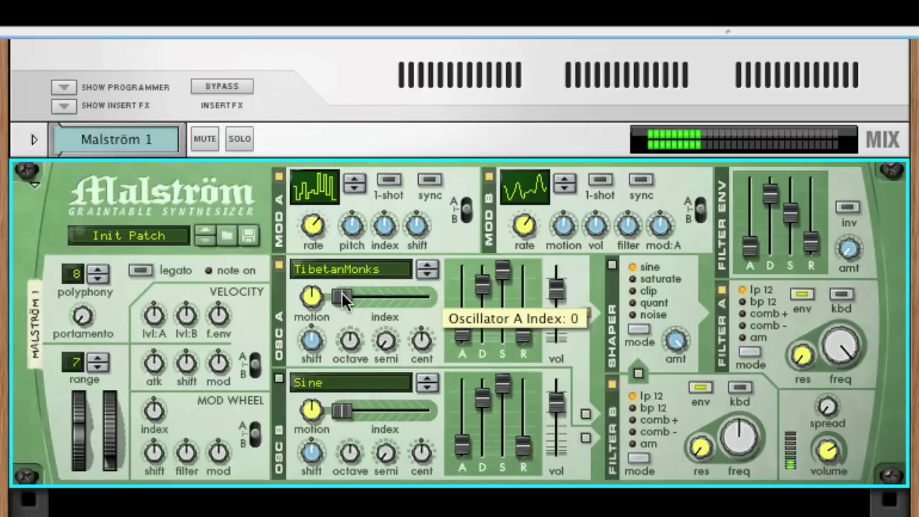
{"action": "mouse_move", "coordinate": [342, 294]}
{"action": "left_mouse_down"}
{"action": "mouse_move", "coordinate": [412, 297]}
{"action": "mouse_move", "coordinate": [360, 297]}
{"action": "left_mouse_up"}
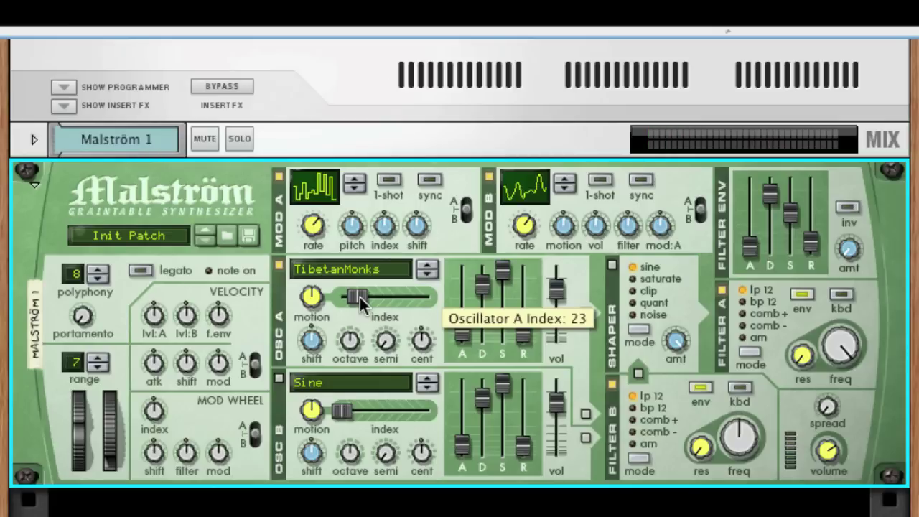
{"action": "mouse_move", "coordinate": [360, 297]}
{"action": "left_mouse_down"}
{"action": "mouse_move", "coordinate": [353, 295]}
{"action": "mouse_move", "coordinate": [376, 298]}
{"action": "left_mouse_up"}
{"action": "left_click_drag", "start_coordinate": [373, 296], "coordinate": [317, 292]}
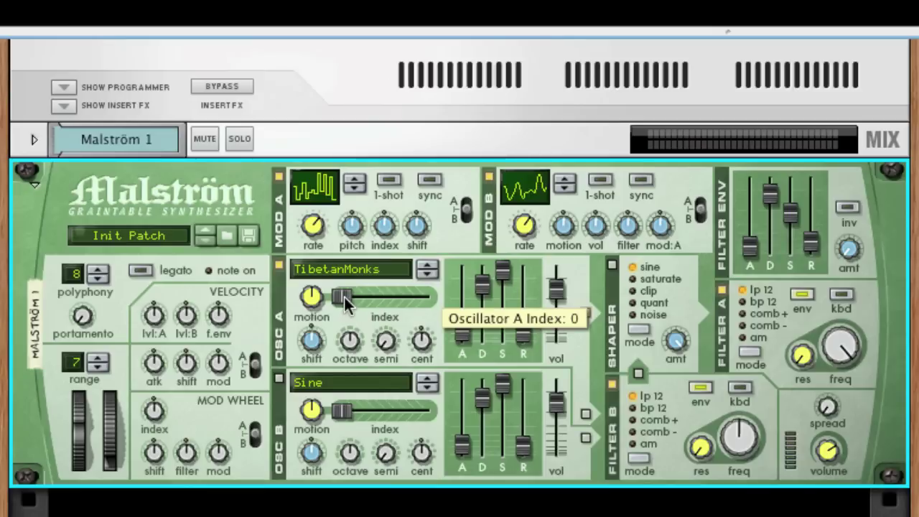
Put Osc A on the Drip graintable with motion about -64 and index around 32.
{"action": "scroll", "coordinate": [345, 269], "scroll_direction": "up", "scroll_amount": 1}
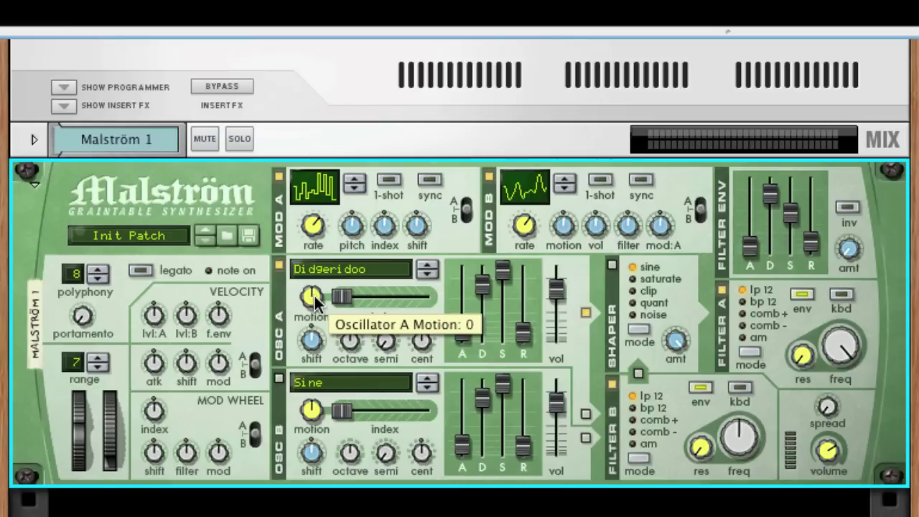
{"action": "mouse_move", "coordinate": [314, 296]}
{"action": "left_mouse_down"}
{"action": "mouse_move", "coordinate": [317, 325]}
{"action": "mouse_move", "coordinate": [311, 307]}
{"action": "left_mouse_up"}
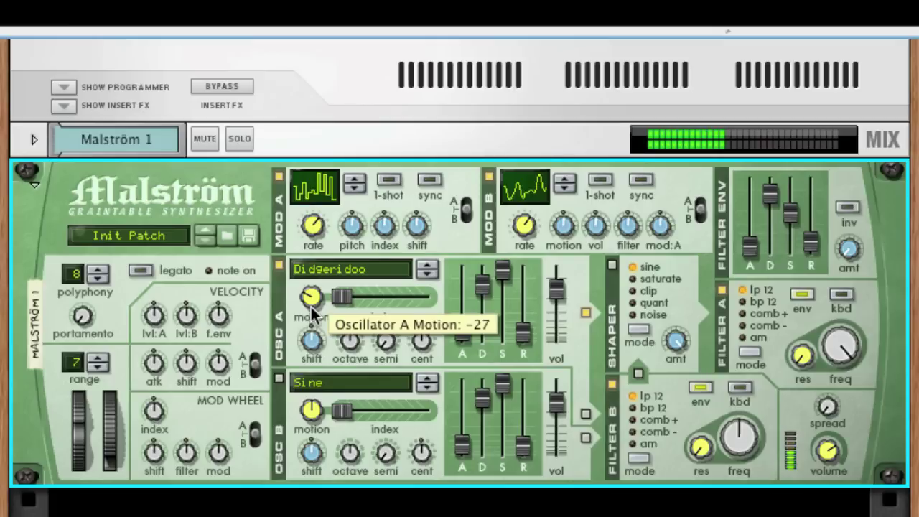
{"action": "left_click_drag", "start_coordinate": [313, 301], "coordinate": [332, 232]}
{"action": "mouse_move", "coordinate": [317, 300]}
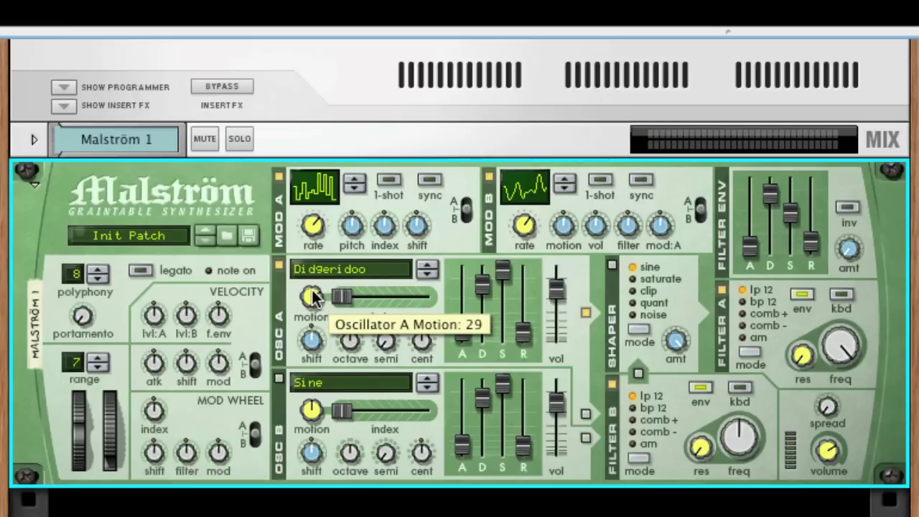
{"action": "left_click_drag", "start_coordinate": [312, 303], "coordinate": [334, 435]}
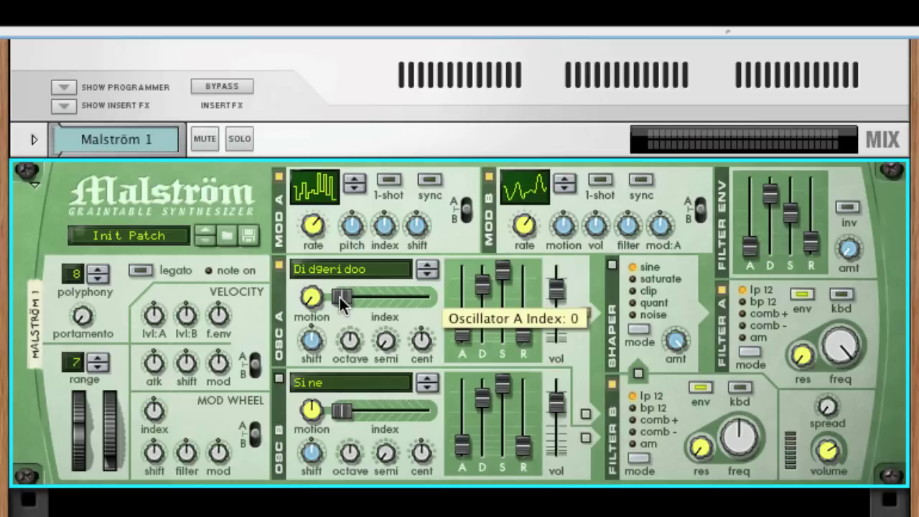
{"action": "mouse_move", "coordinate": [339, 298]}
{"action": "left_mouse_down"}
{"action": "mouse_move", "coordinate": [414, 303]}
{"action": "mouse_move", "coordinate": [351, 297]}
{"action": "left_mouse_up"}
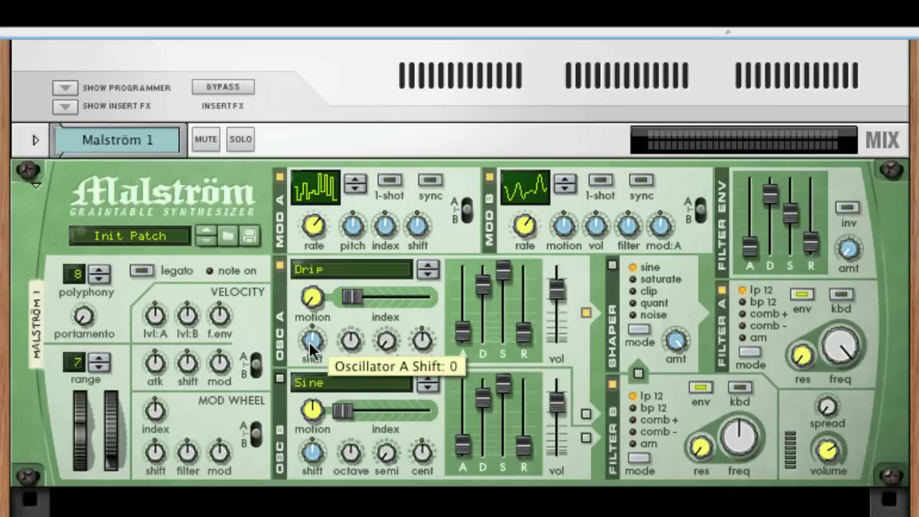
Select the Malström and sweep Osc A's shift knob, settling around 11.
{"action": "left_click", "coordinate": [309, 340]}
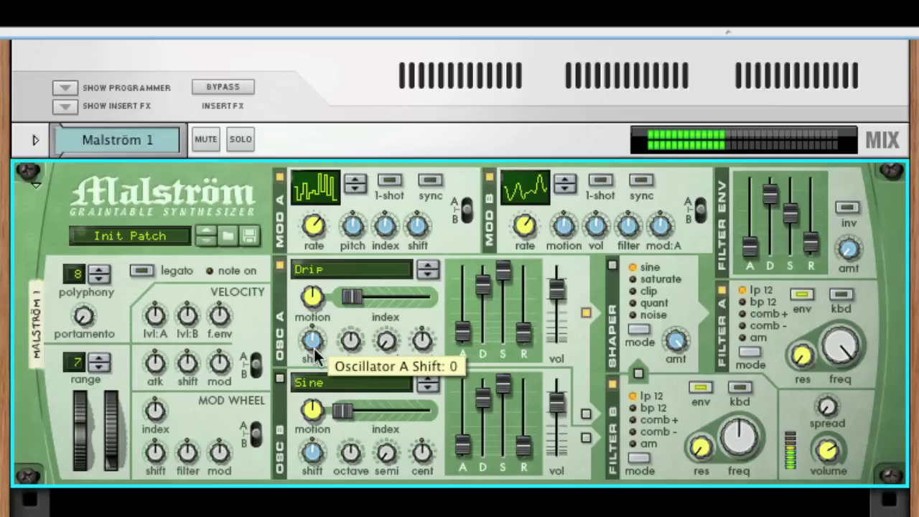
{"action": "left_click_drag", "start_coordinate": [314, 345], "coordinate": [314, 374]}
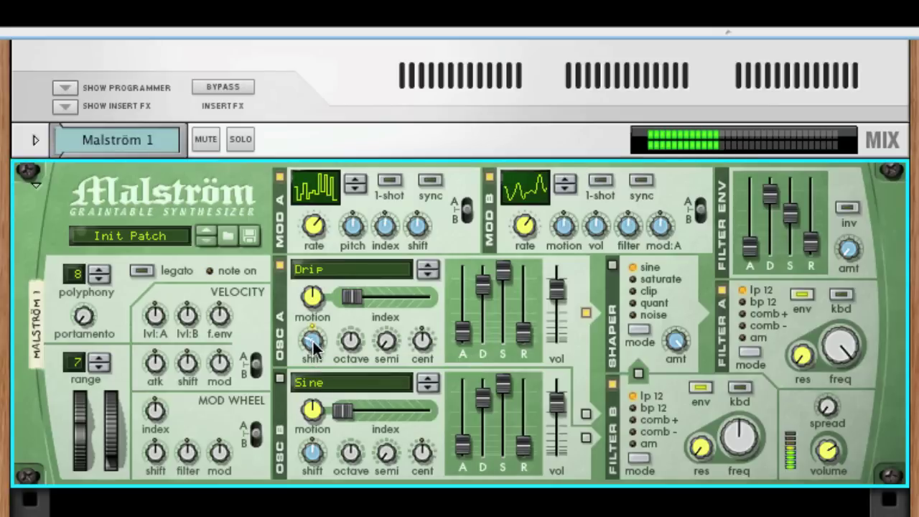
{"action": "left_click_drag", "start_coordinate": [314, 345], "coordinate": [325, 193]}
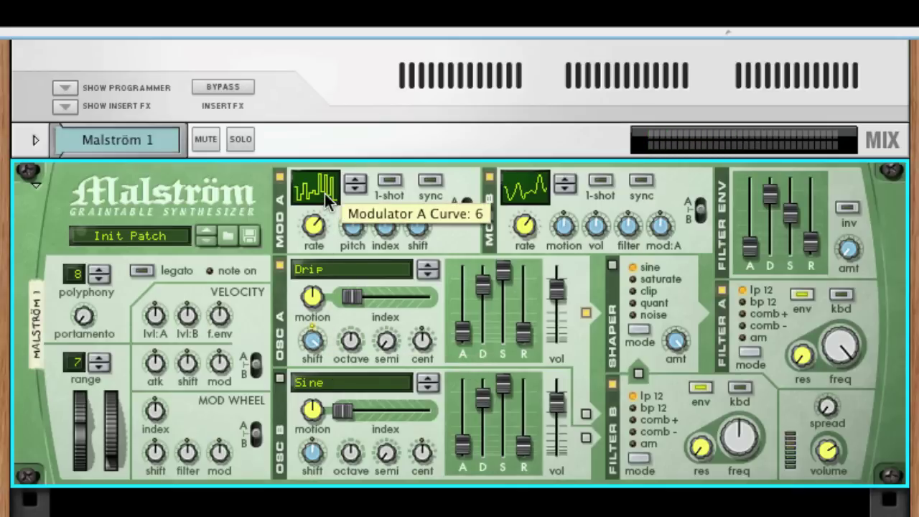
{"action": "left_click_drag", "start_coordinate": [313, 345], "coordinate": [316, 421]}
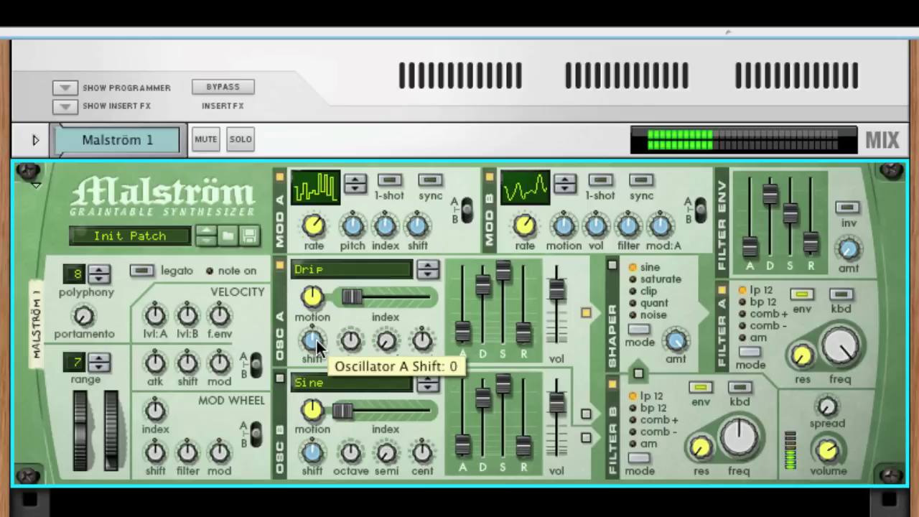
{"action": "left_click_drag", "start_coordinate": [316, 338], "coordinate": [331, 291]}
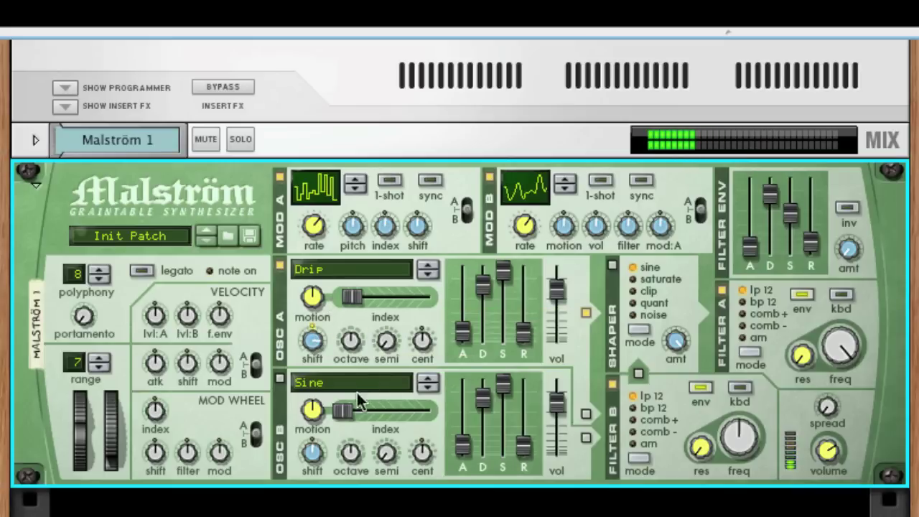
{"action": "left_click_drag", "start_coordinate": [318, 344], "coordinate": [319, 410]}
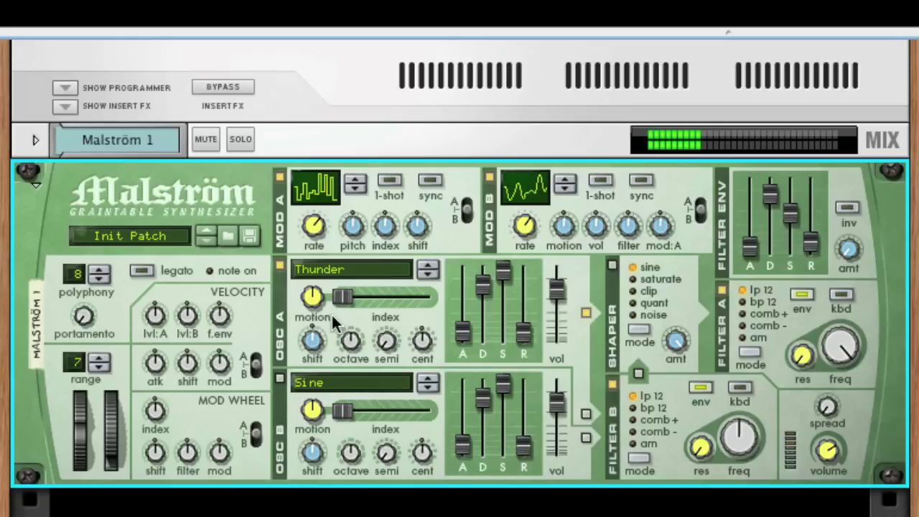
{"action": "left_click", "coordinate": [330, 268]}
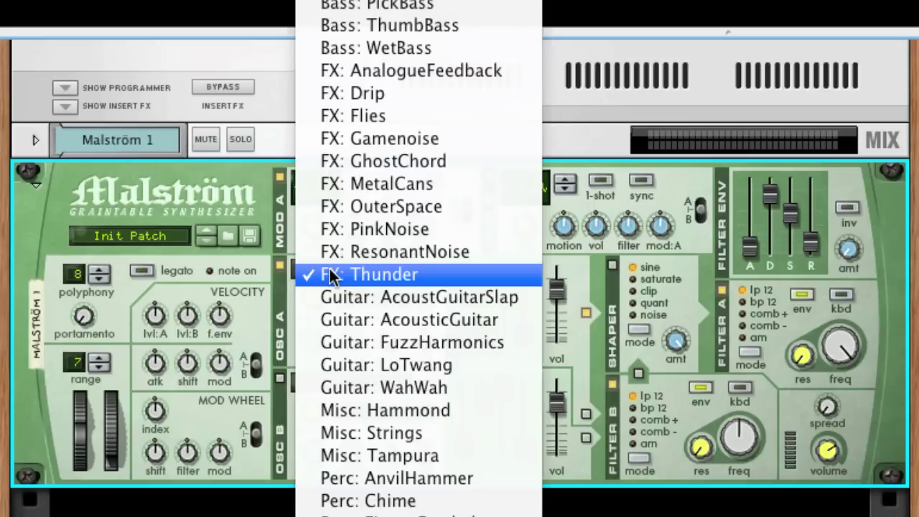
{"action": "left_click", "coordinate": [378, 93]}
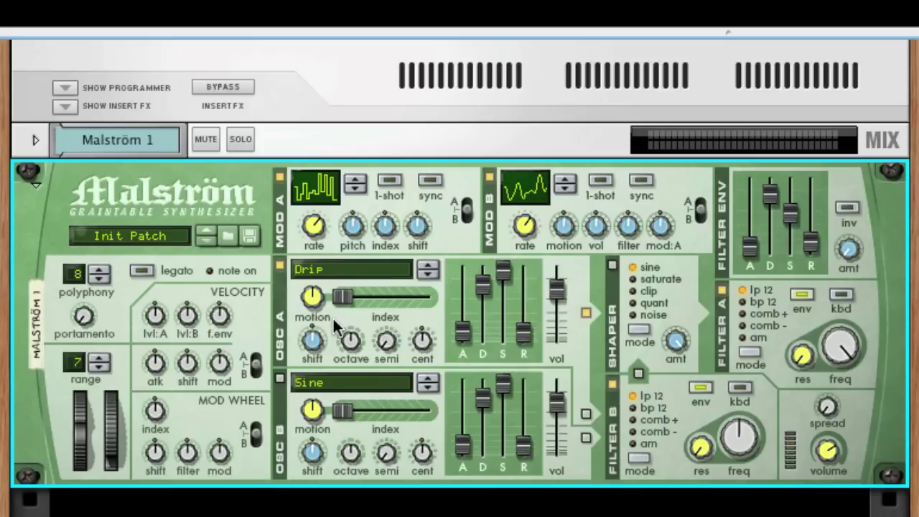
Shape Osc A's envelope to attack 53, decay 64, lower sustain, and volume 97.
{"action": "mouse_move", "coordinate": [316, 301]}
{"action": "mouse_move", "coordinate": [521, 344]}
{"action": "mouse_move", "coordinate": [556, 293]}
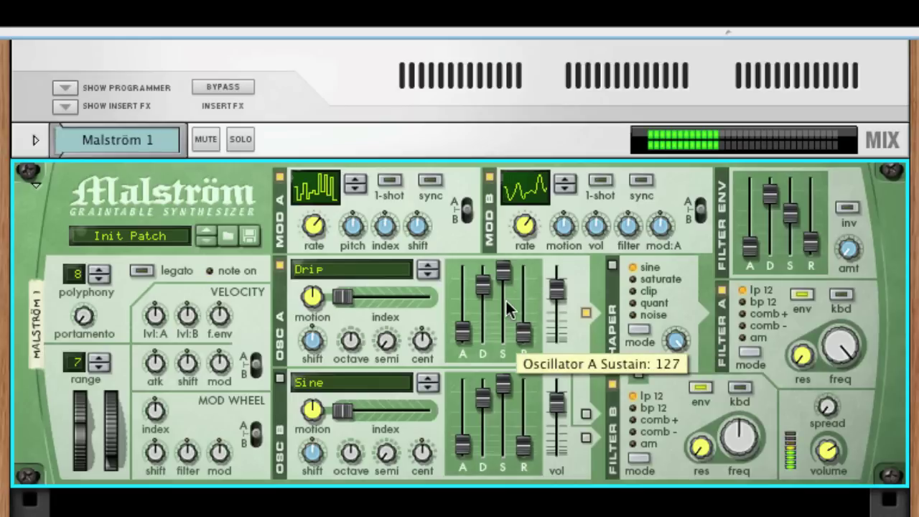
{"action": "left_click_drag", "start_coordinate": [486, 291], "coordinate": [486, 332]}
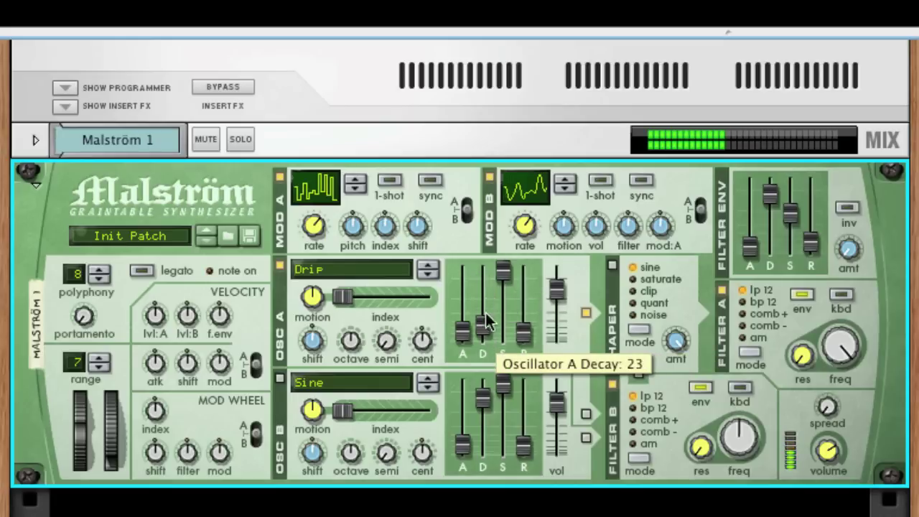
{"action": "left_click_drag", "start_coordinate": [503, 276], "coordinate": [492, 304]}
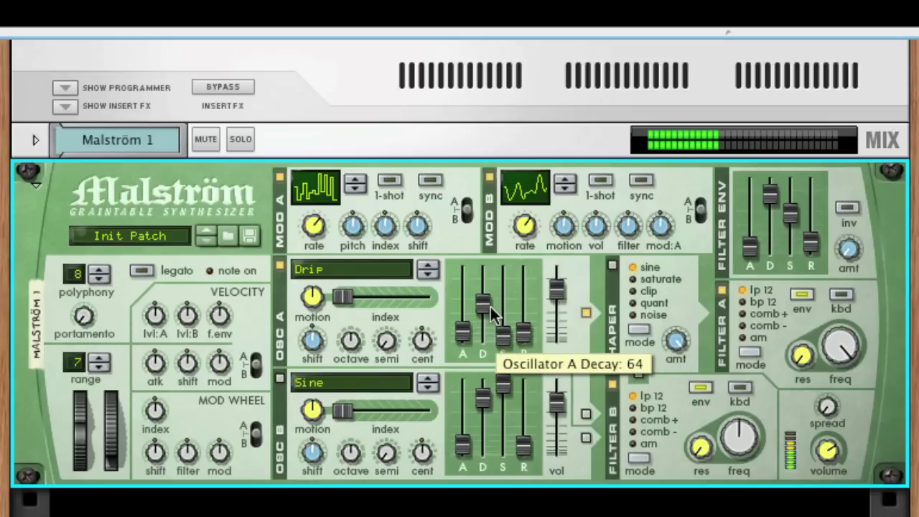
{"action": "left_click_drag", "start_coordinate": [463, 332], "coordinate": [467, 314]}
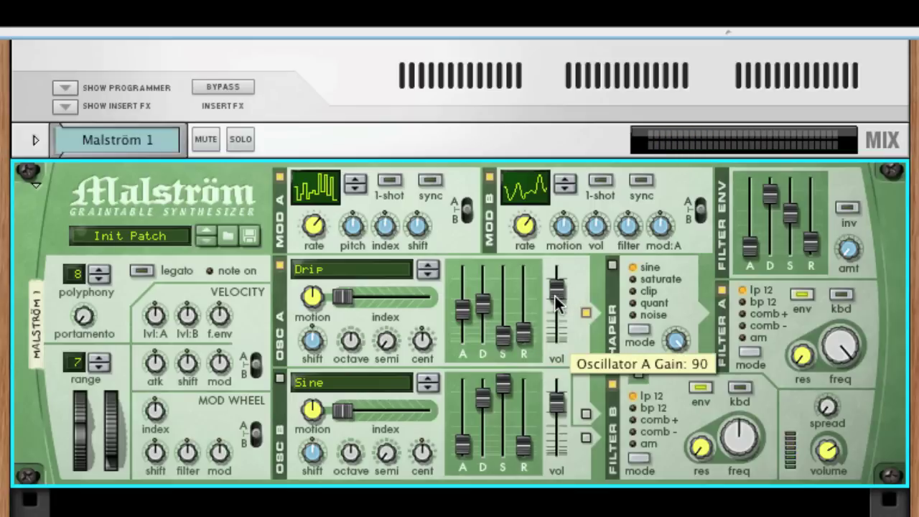
{"action": "left_click_drag", "start_coordinate": [555, 296], "coordinate": [555, 324]}
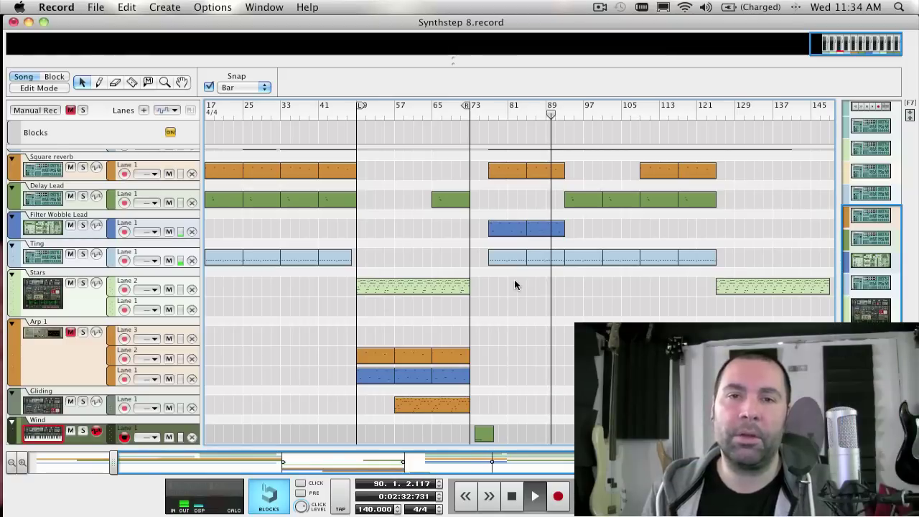
Scroll the arrangement to look over the Kick, Snare, hi-hat, lead and Arp tracks.
{"action": "scroll", "coordinate": [514, 284], "scroll_direction": "right", "scroll_amount": 3}
{"action": "scroll", "coordinate": [515, 284], "scroll_direction": "up", "scroll_amount": 5}
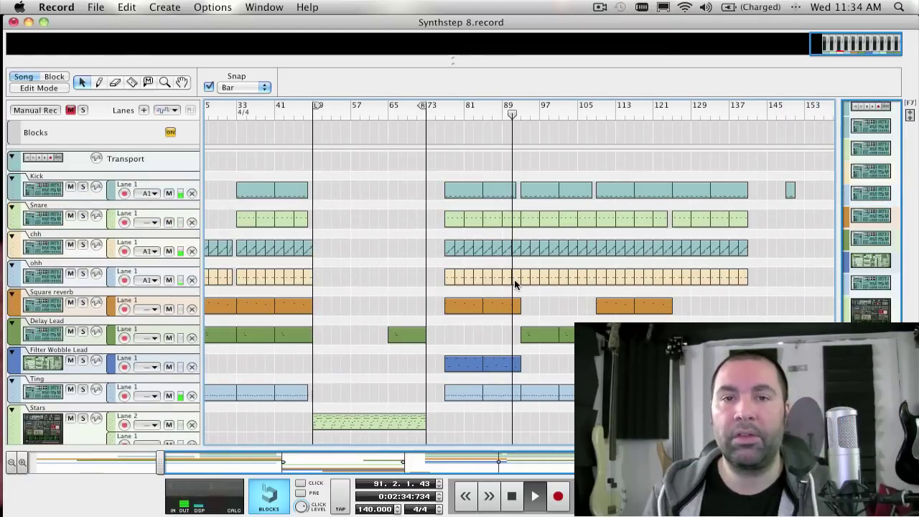
{"action": "scroll", "coordinate": [514, 280], "scroll_direction": "down", "scroll_amount": 1}
{"action": "scroll", "coordinate": [514, 279], "scroll_direction": "right", "scroll_amount": 1}
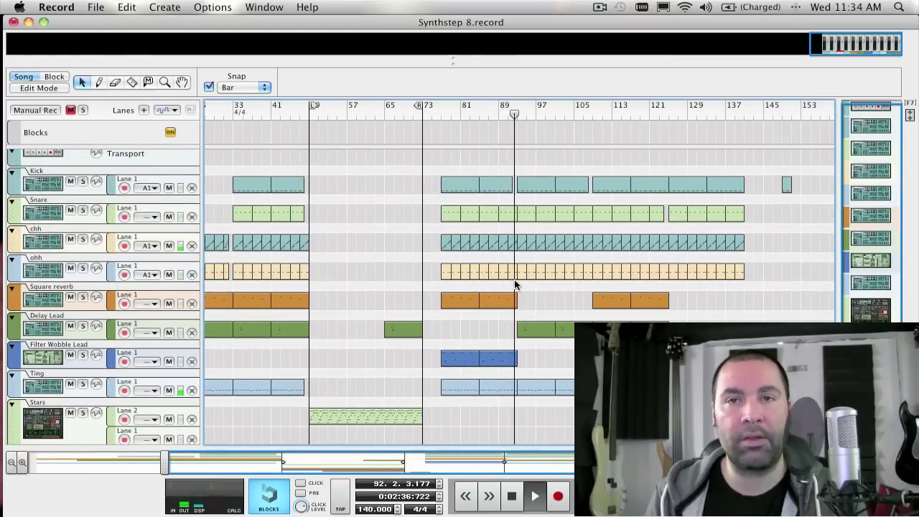
{"action": "scroll", "coordinate": [515, 284], "scroll_direction": "down", "scroll_amount": 3}
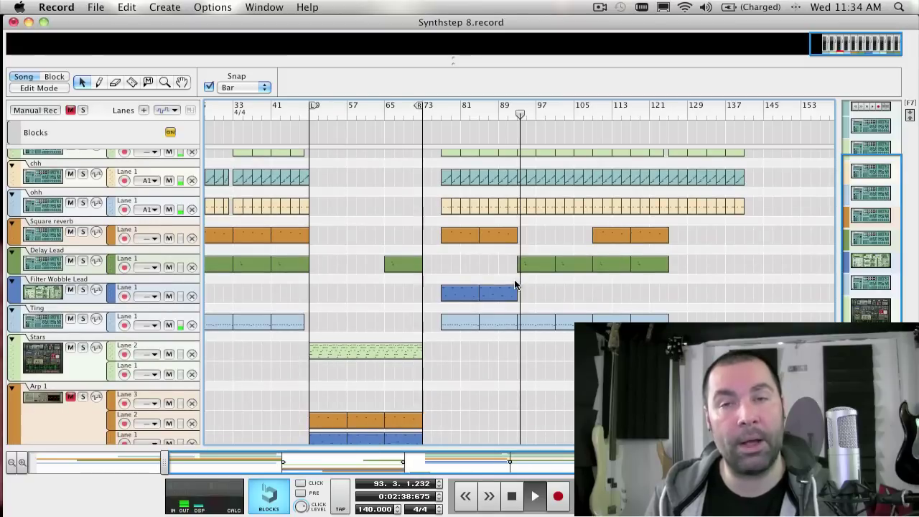